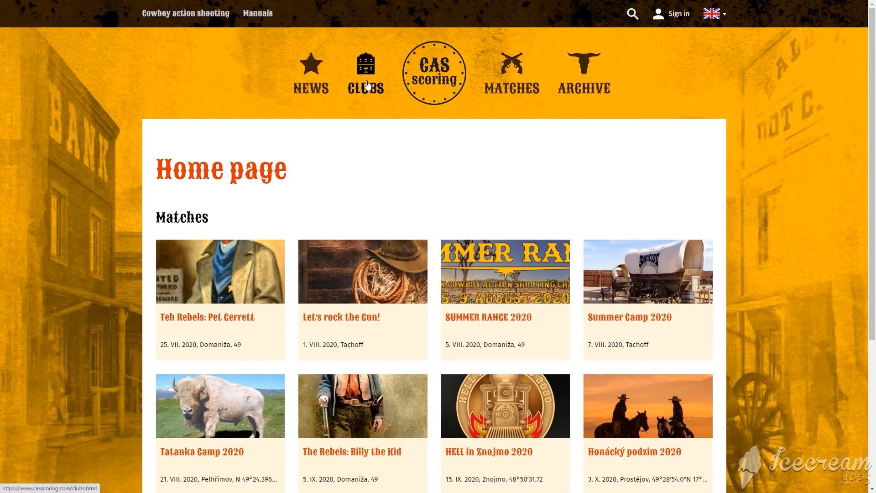
View the Cowboy Shooting Club page from the clubs list, then return to the list.
click(368, 85)
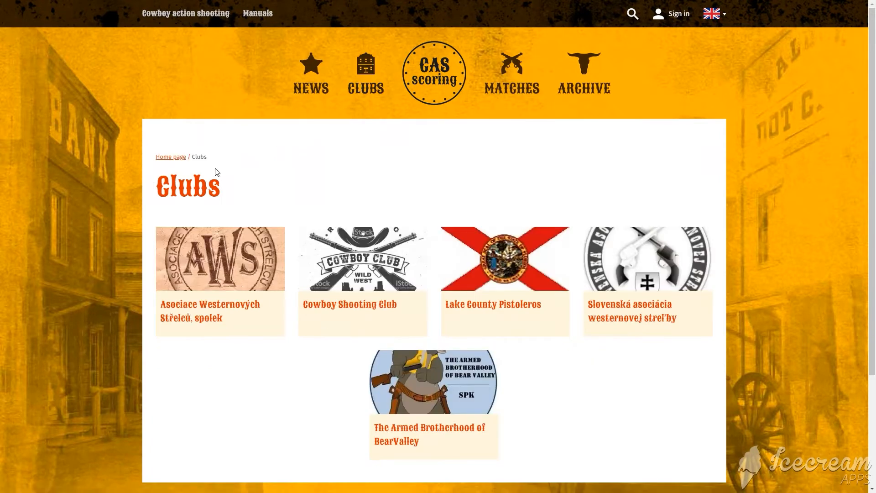
click(335, 263)
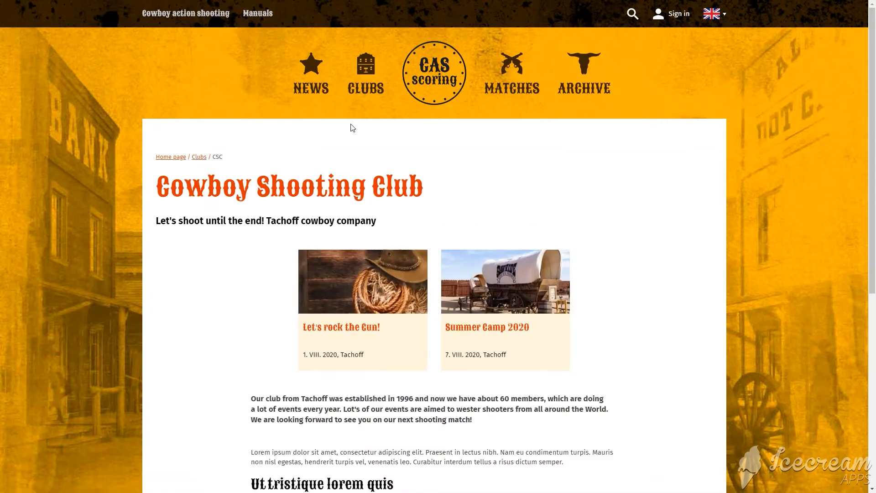
click(364, 93)
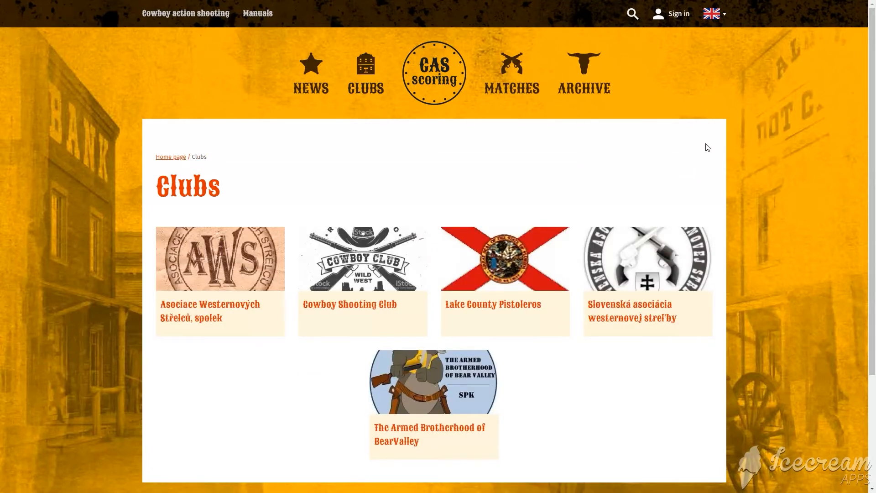
Sign in to the site with the prefilled account e-mail and password.
click(676, 17)
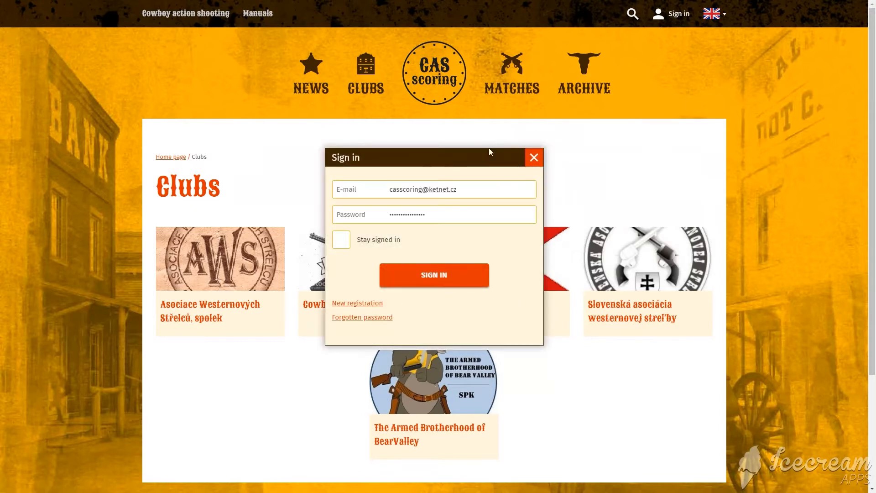
click(412, 280)
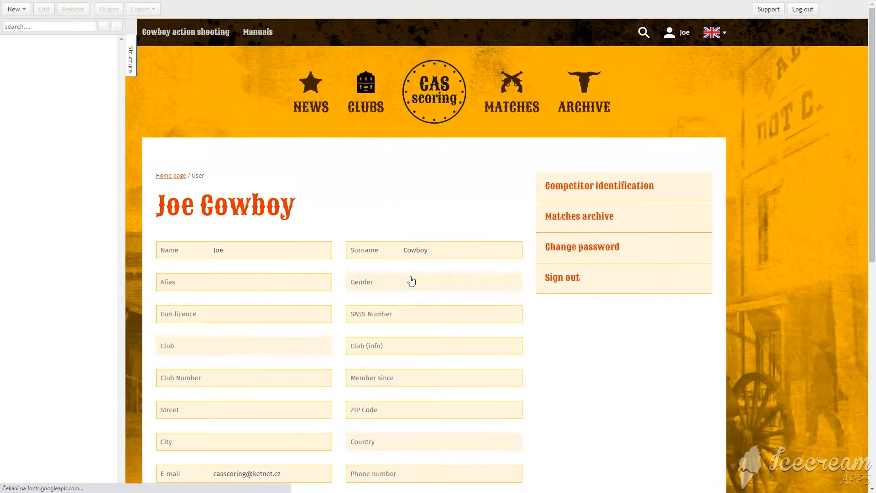
Go to the Cowboy Shooting Club page through the clubs list and open the club for editing.
click(414, 98)
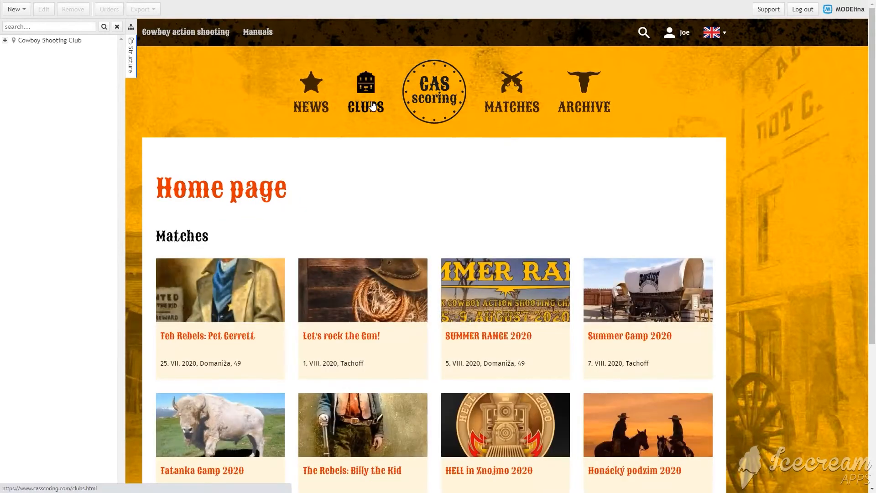
click(367, 103)
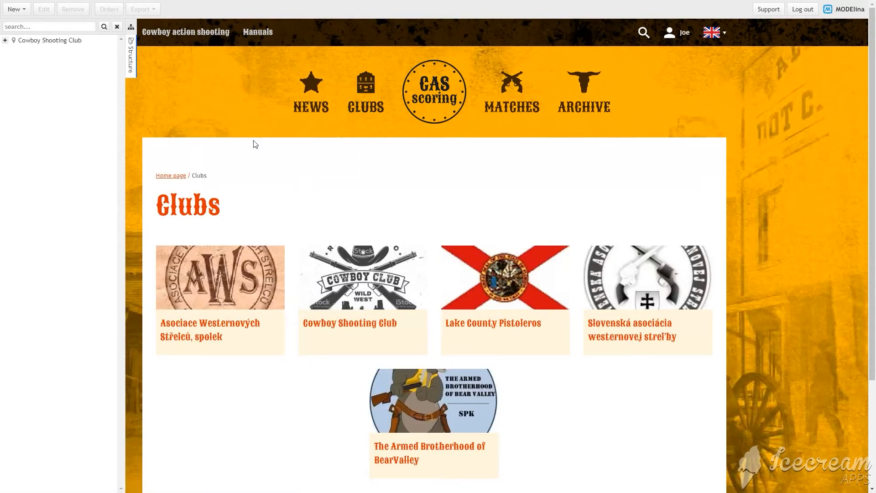
click(354, 269)
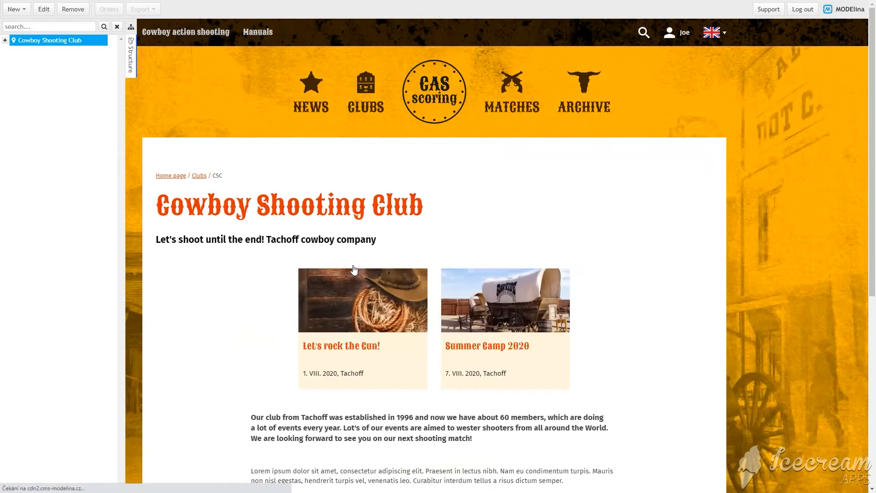
click(44, 10)
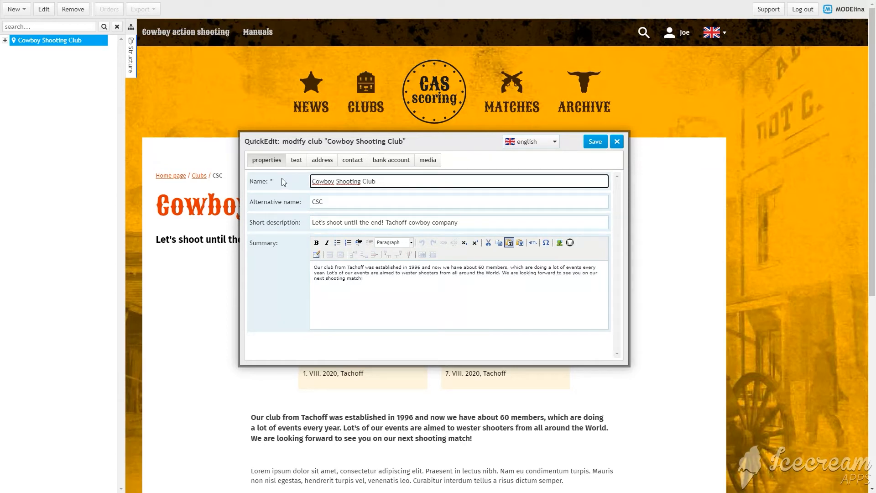
Examine the club's content text, including its heading formats and the bulleted list.
click(296, 167)
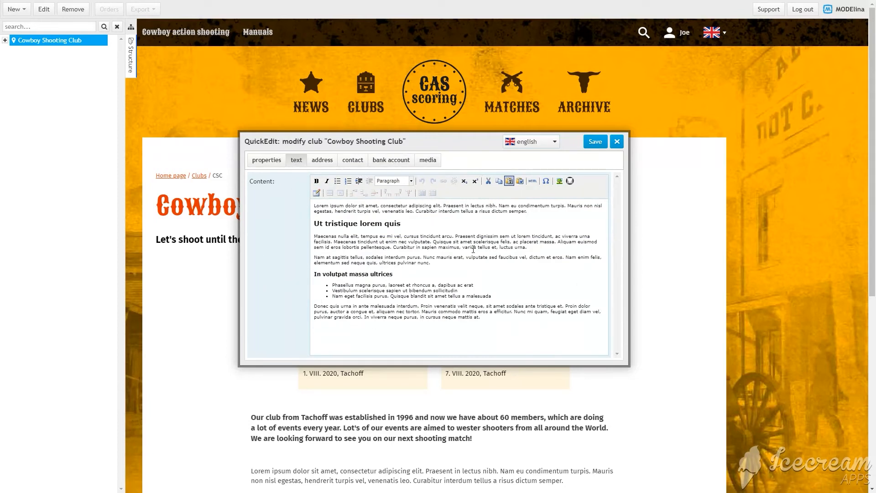
triple_click(389, 211)
click(380, 223)
click(411, 181)
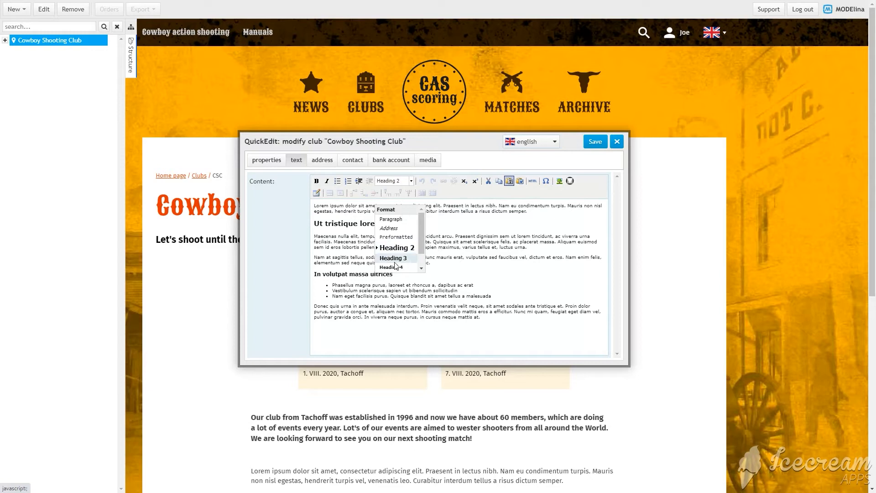
click(410, 181)
drag(365, 238, 361, 296)
click(374, 272)
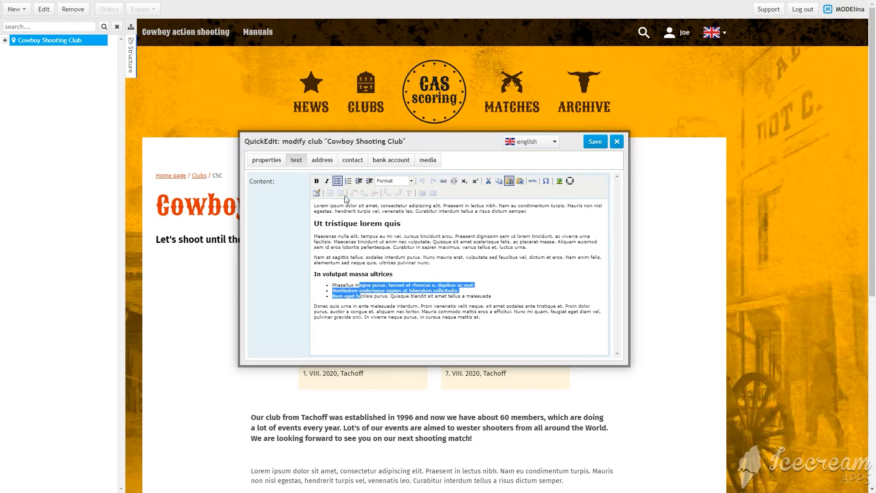
Set the club's GPS position to 49.79744784, 12.60294004 by placing the address map marker just west of Tachov.
click(329, 160)
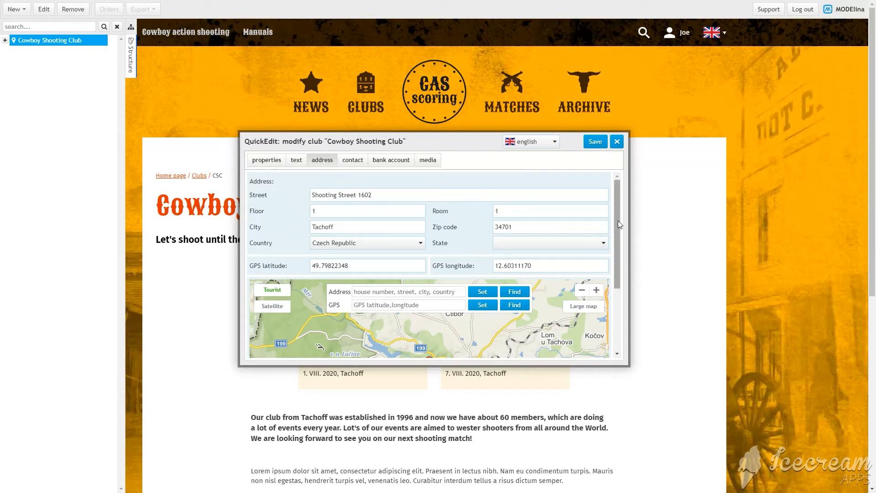
click(539, 245)
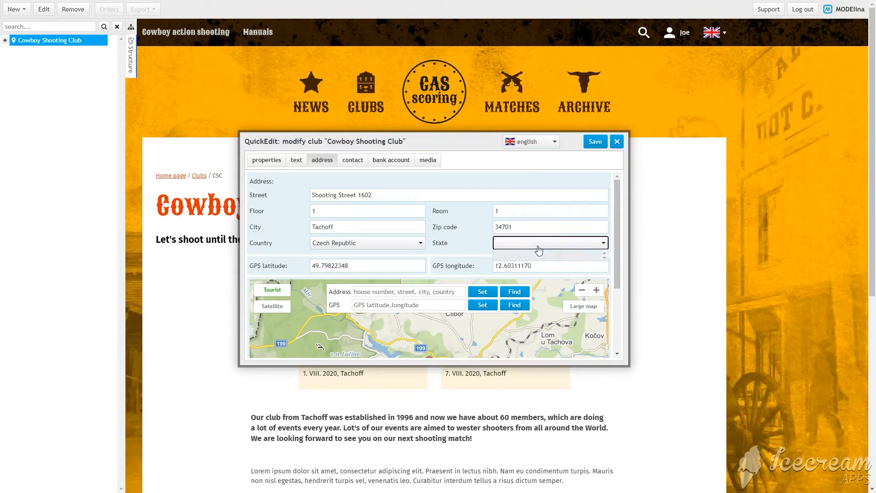
click(538, 249)
drag(617, 231, 552, 286)
click(429, 263)
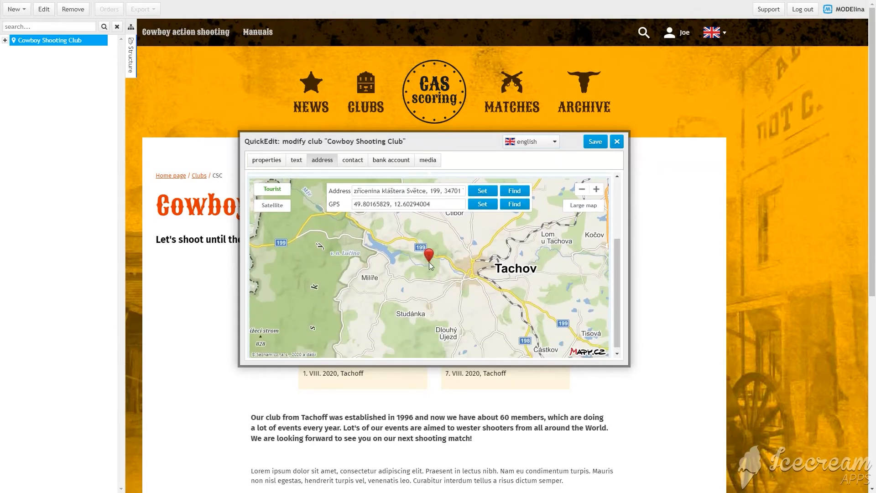
click(430, 266)
click(430, 270)
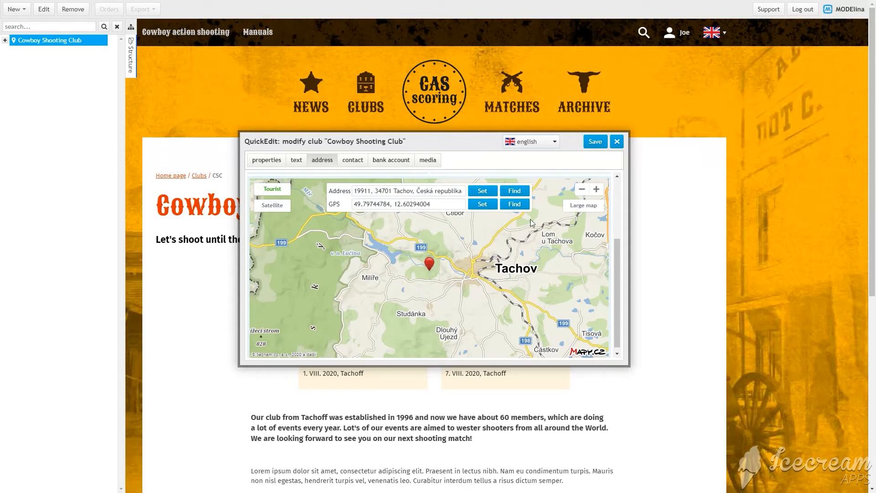
drag(615, 260, 623, 191)
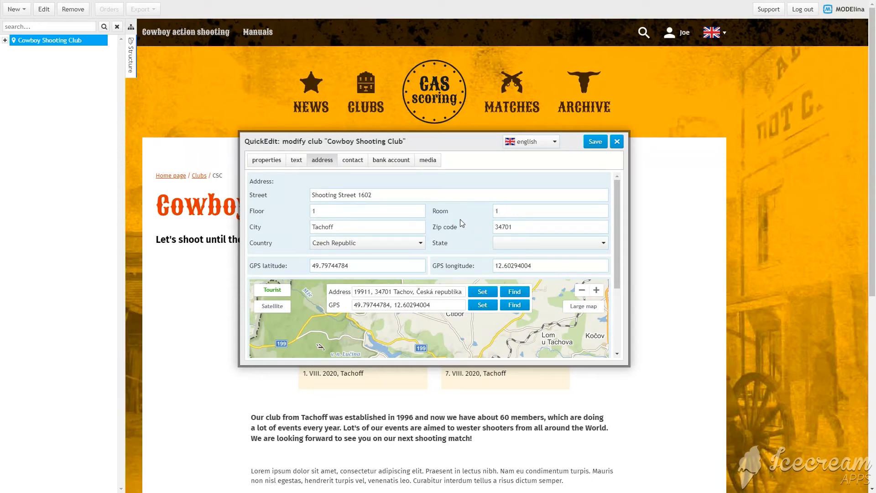
Review the club's contact details, including the phone, e-mail, web and Facebook entries.
click(352, 167)
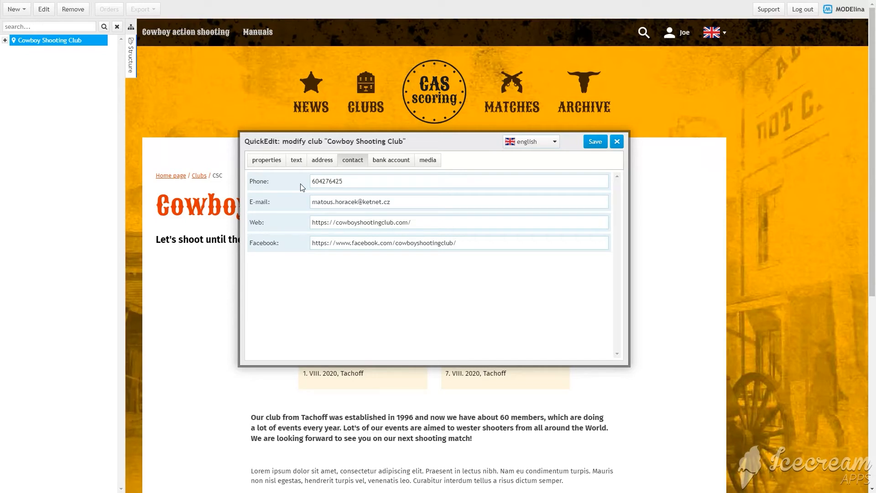
drag(314, 201, 394, 204)
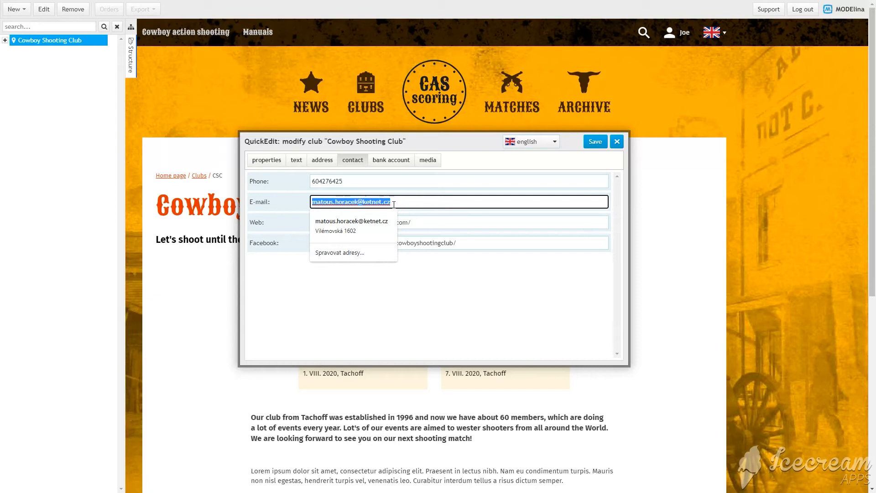
click(410, 204)
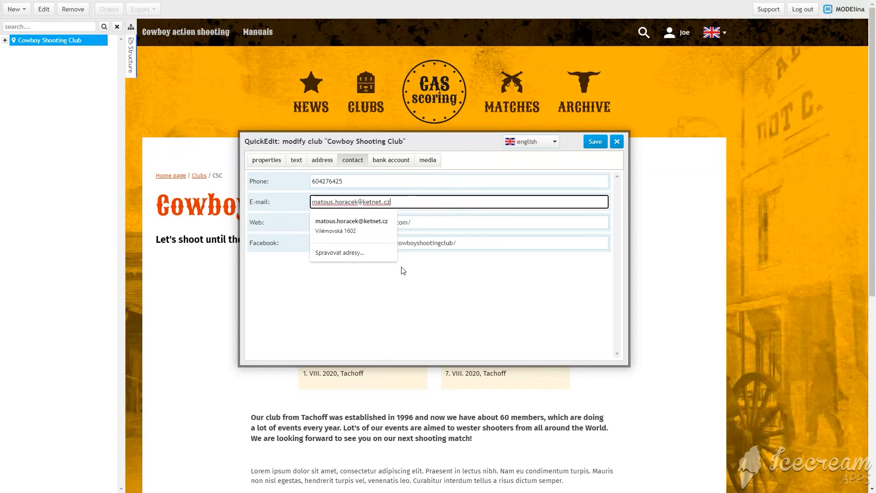
click(408, 281)
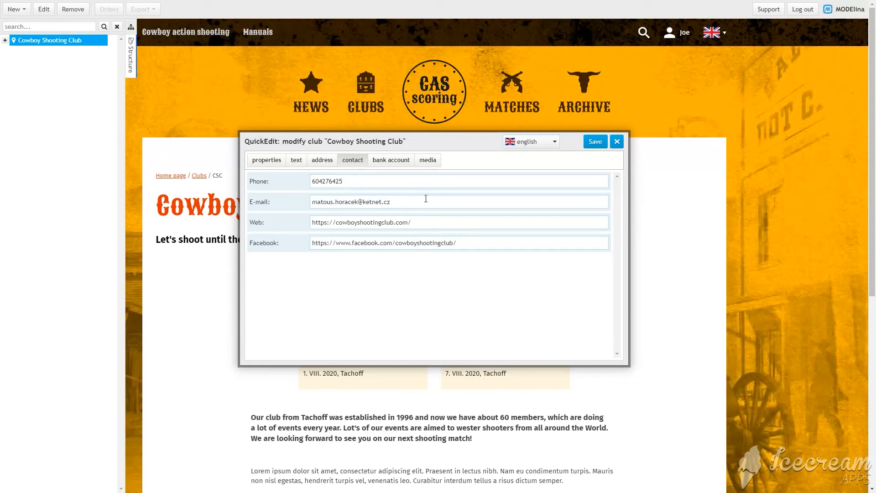
Set the currency of the club's second bank account to EUR.
click(404, 165)
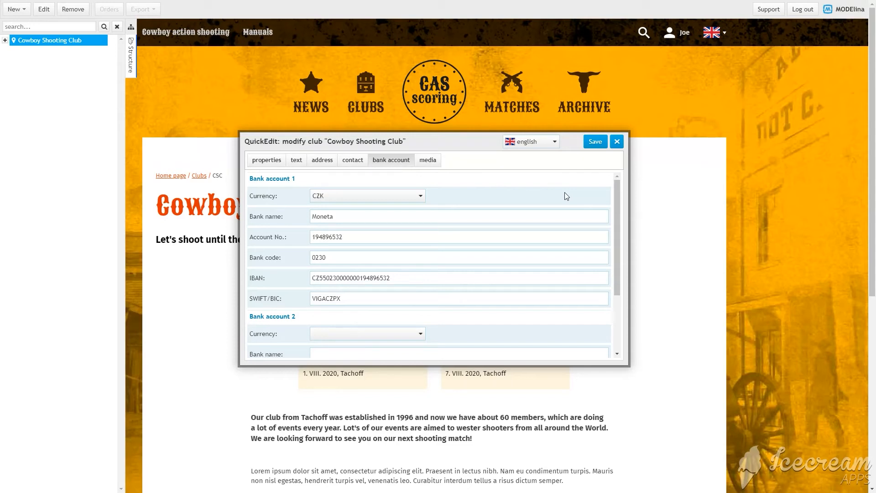
mouse_move(615, 206)
mouse_down()
mouse_move(613, 278)
mouse_move(620, 198)
mouse_up()
click(388, 333)
click(389, 299)
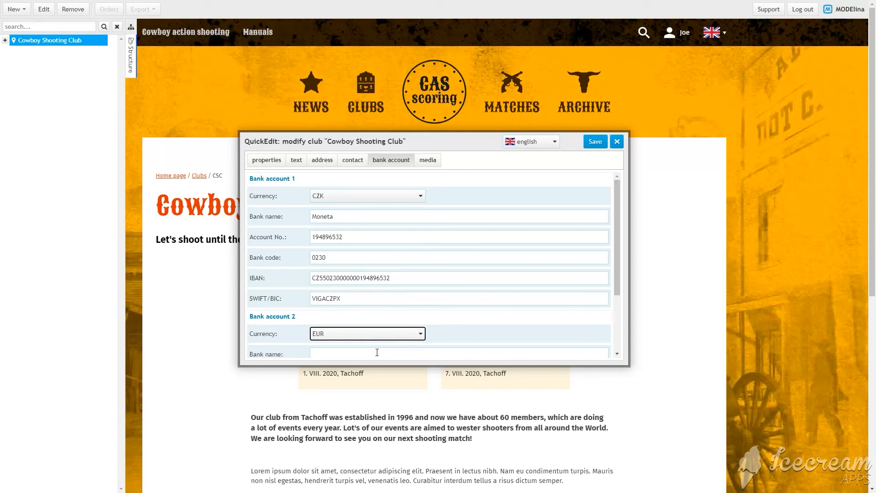
Copy the bank name Moneta from the first bank account into the second one and review the remaining account fields.
drag(351, 218, 303, 220)
key(ctrl+c)
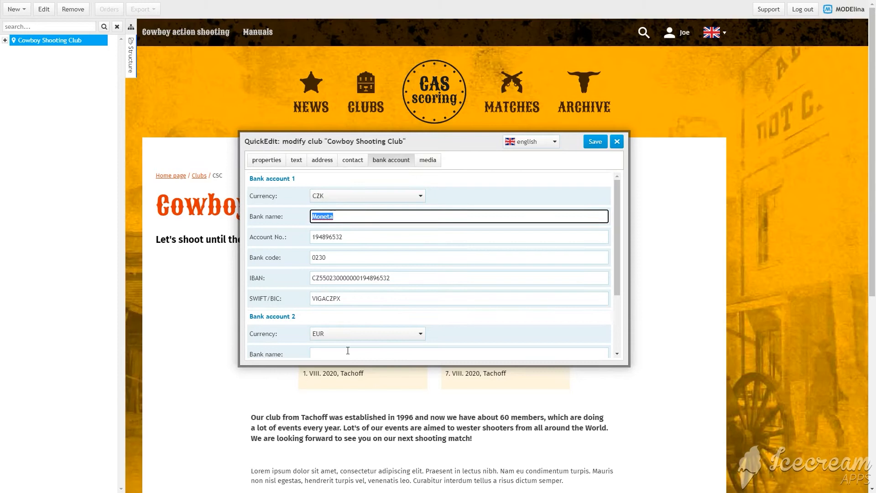
click(350, 354)
key(ctrl+v)
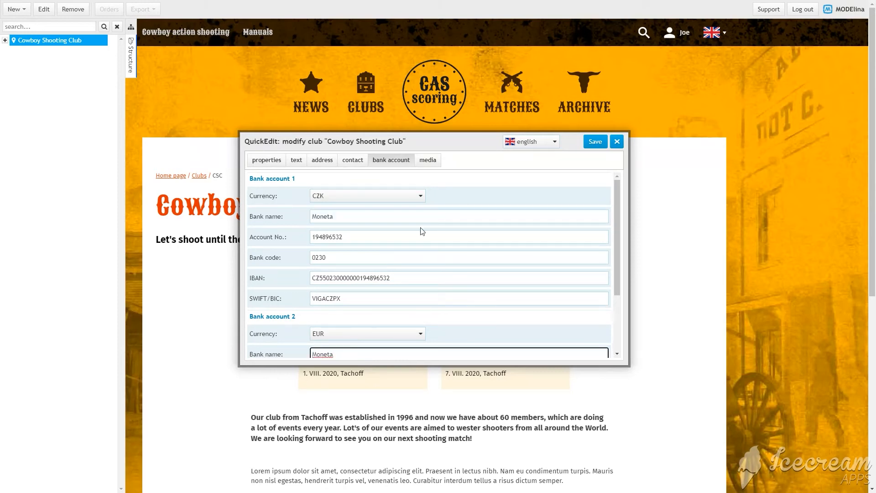
scroll(447, 251, down, 1)
scroll(448, 251, down, 1)
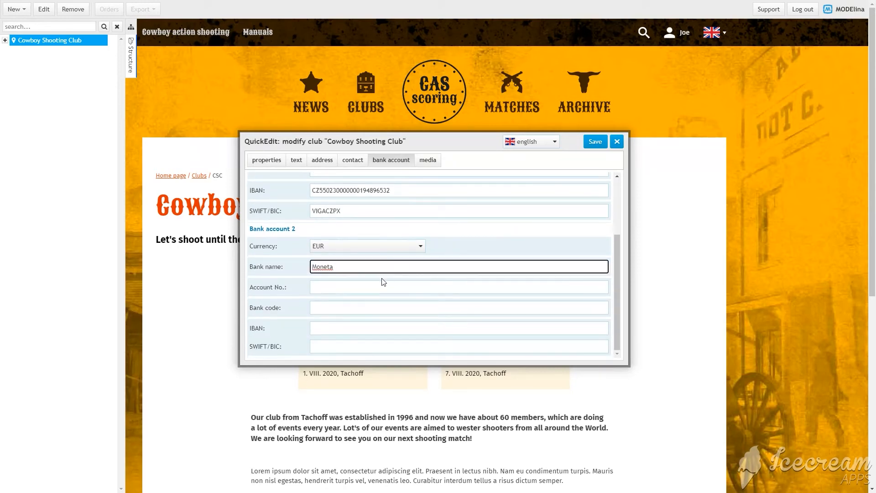
scroll(381, 283, up, 1)
scroll(380, 280, up, 1)
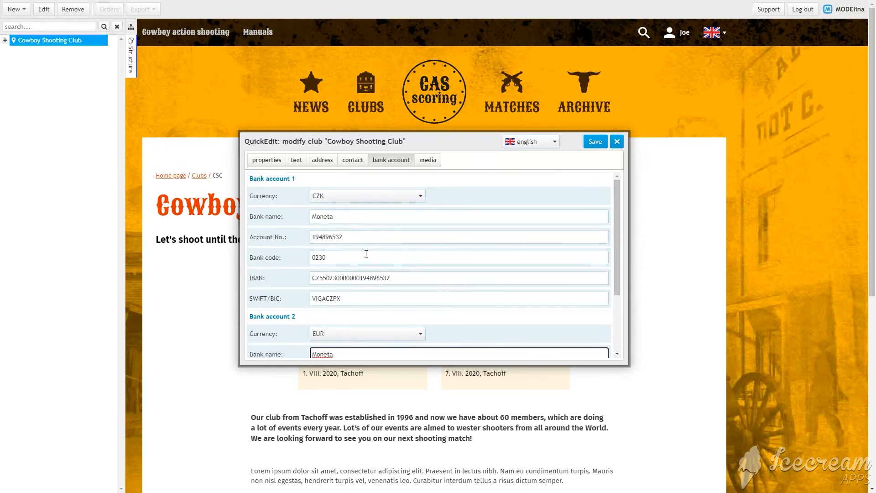
drag(358, 236, 310, 238)
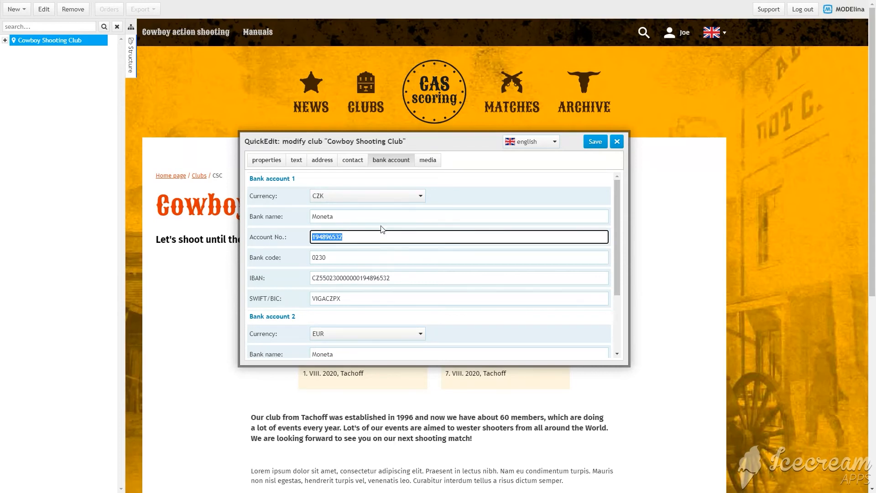
Check the club's picture settings without uploading a new picture, and save the club's changes.
click(429, 165)
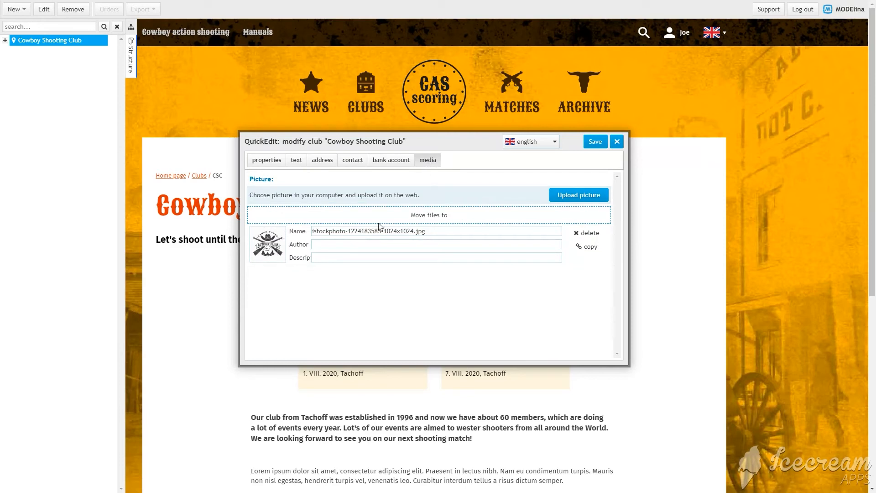
drag(401, 221, 456, 218)
click(567, 199)
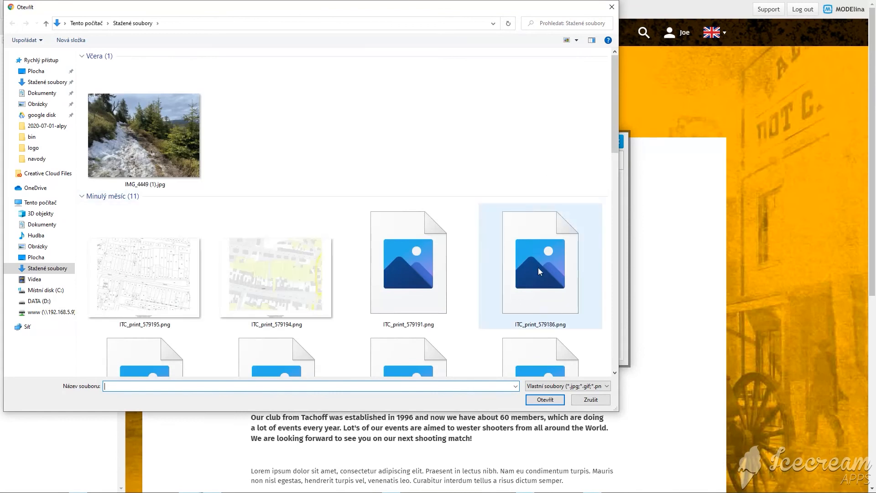
click(591, 400)
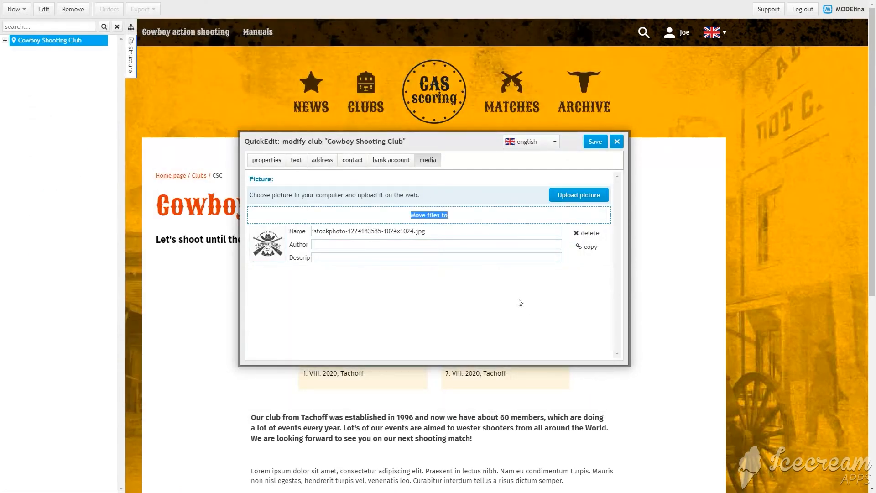
click(508, 303)
click(593, 143)
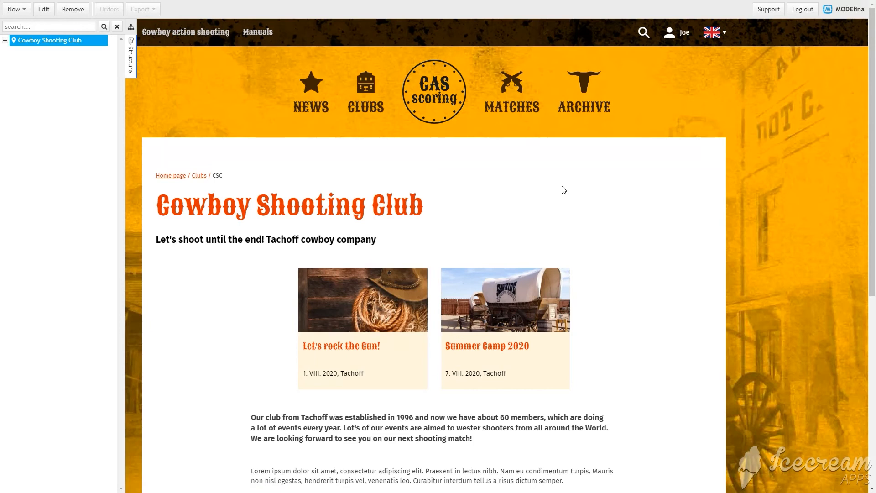
Switch the site language to Czech and open the Cowboy Shooting Club for editing in that version.
click(716, 35)
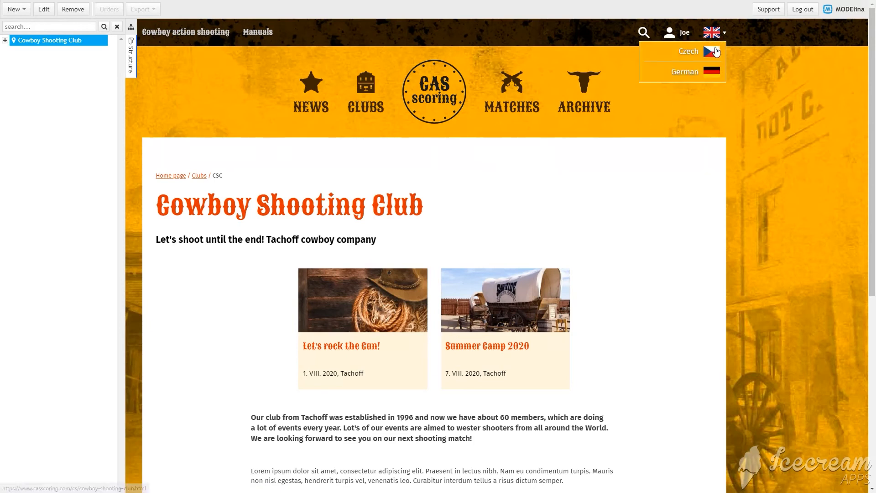
click(716, 49)
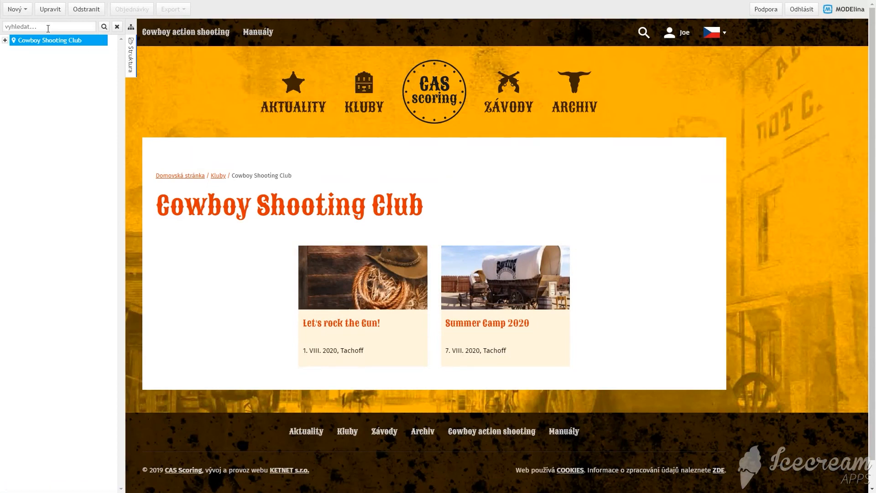
click(49, 10)
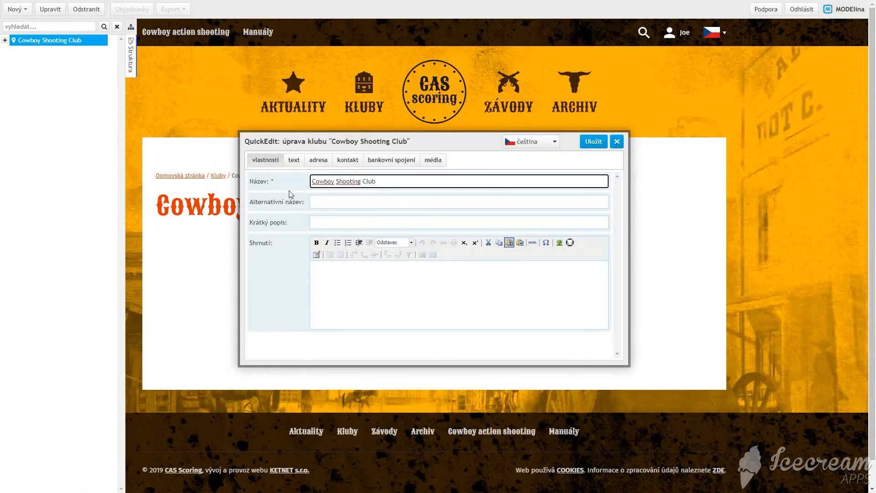
Review the club's Czech alternative name, short description, summary and content fields without filling them in, and save the club.
click(320, 203)
key(Tab)
click(322, 269)
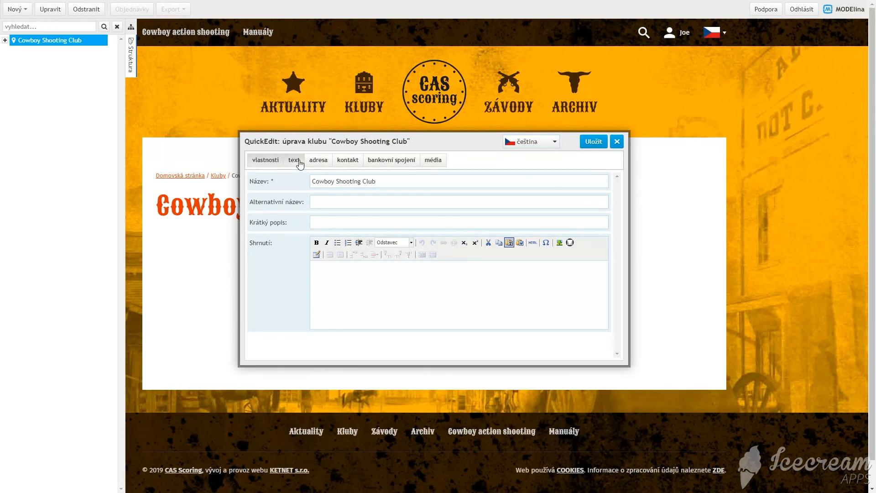
click(296, 160)
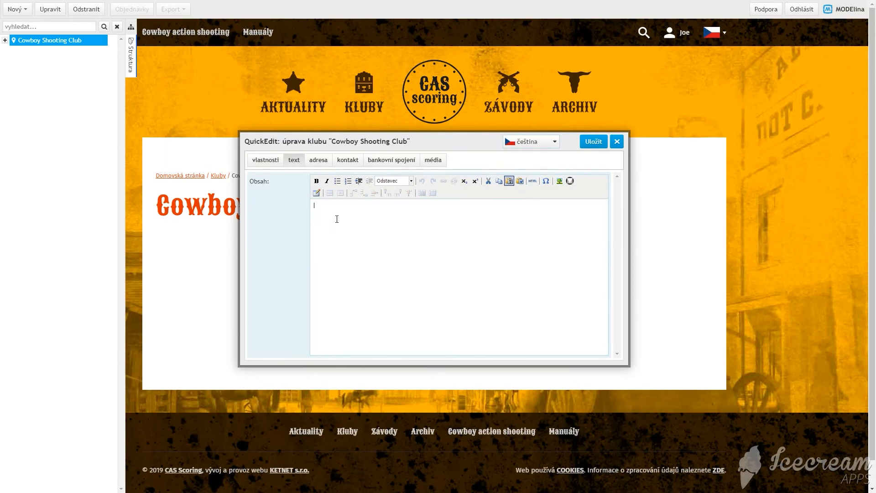
click(593, 142)
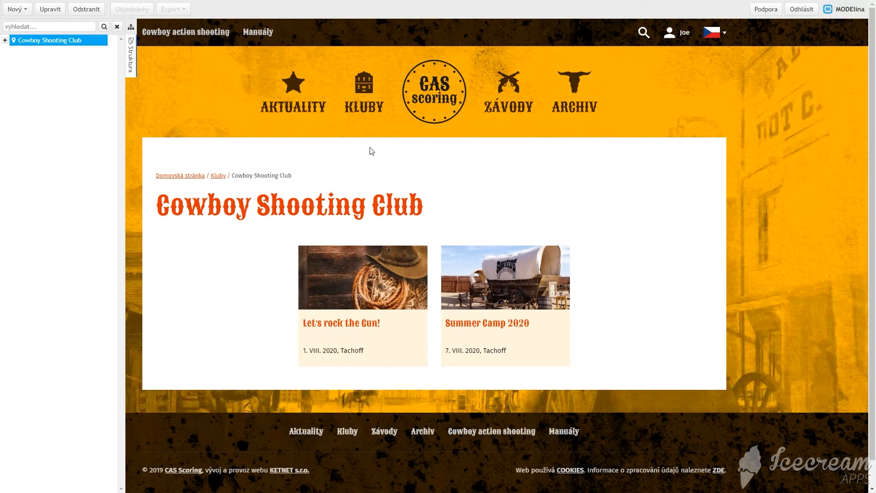
Switch the site language back to English, and view the support form for reporting a problem, closing it without sending anything.
click(719, 36)
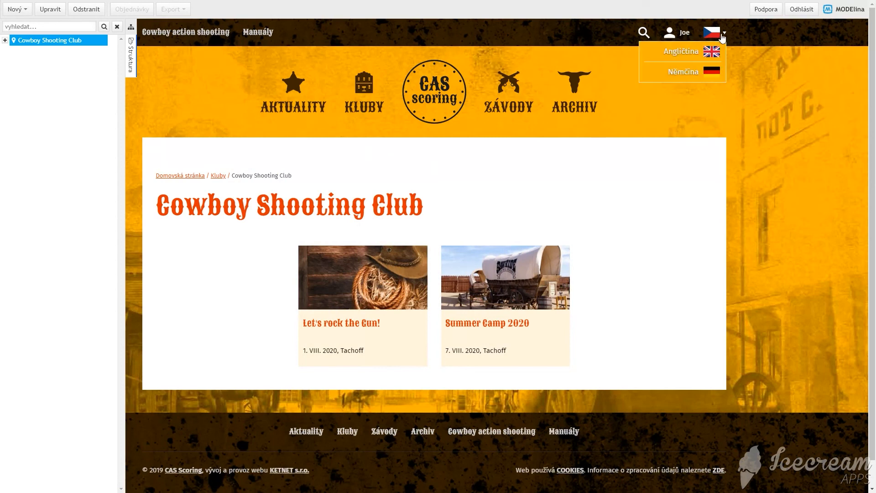
click(719, 53)
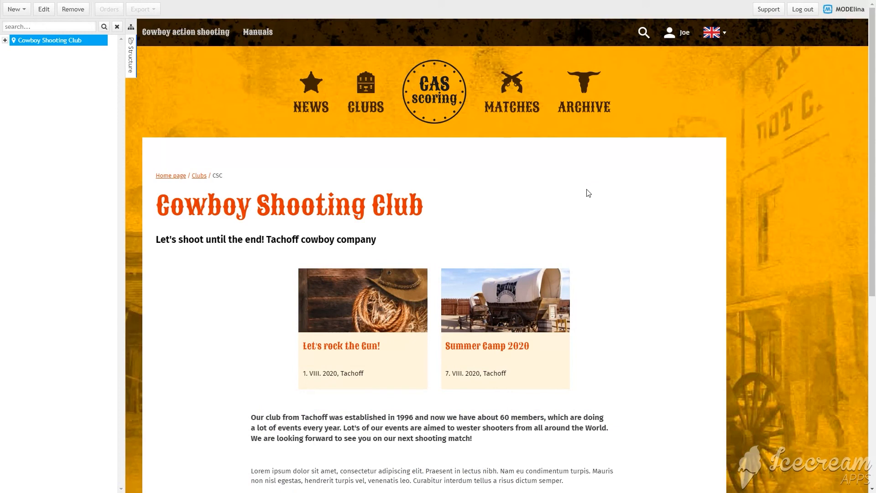
click(775, 10)
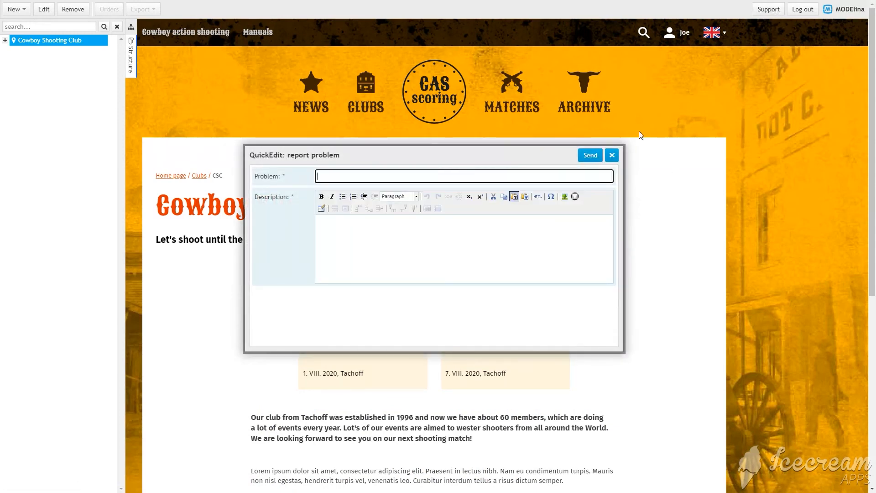
click(613, 156)
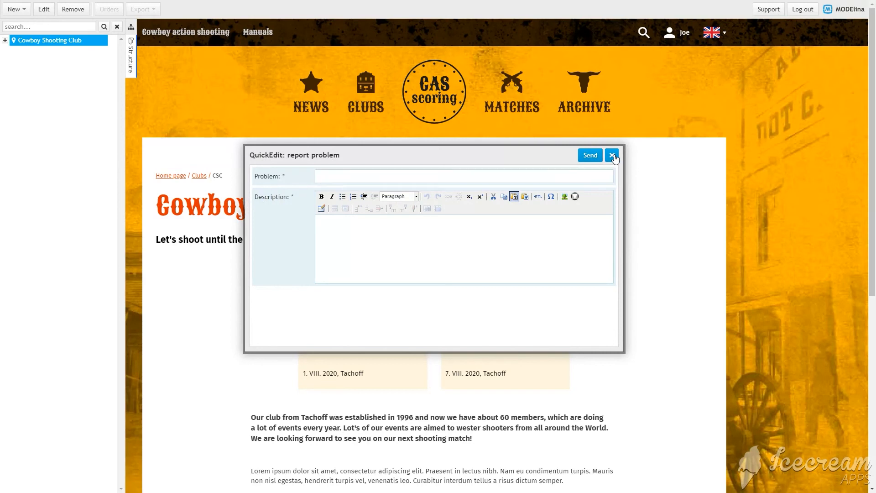